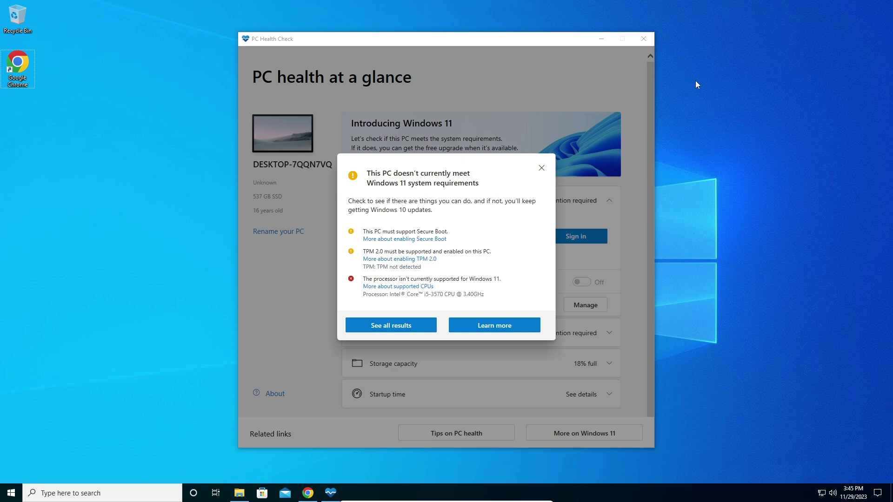
Close PC Health Check, switch to Chrome, and submit the Windows 11 (multi-edition ISO for x64 devices) download selection.
click(647, 39)
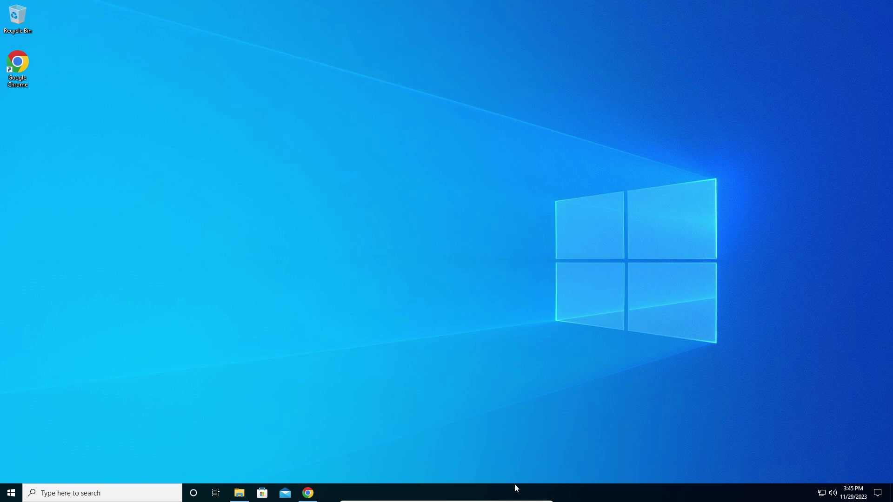
click(313, 495)
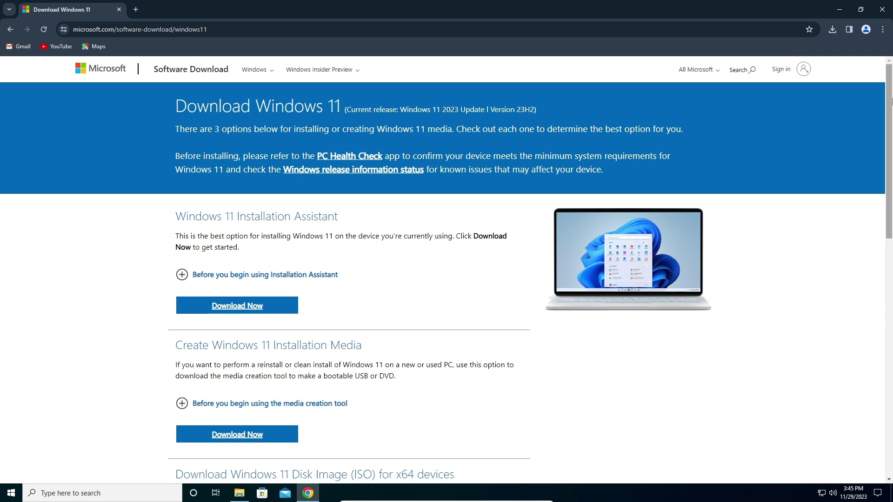
drag(891, 102, 890, 239)
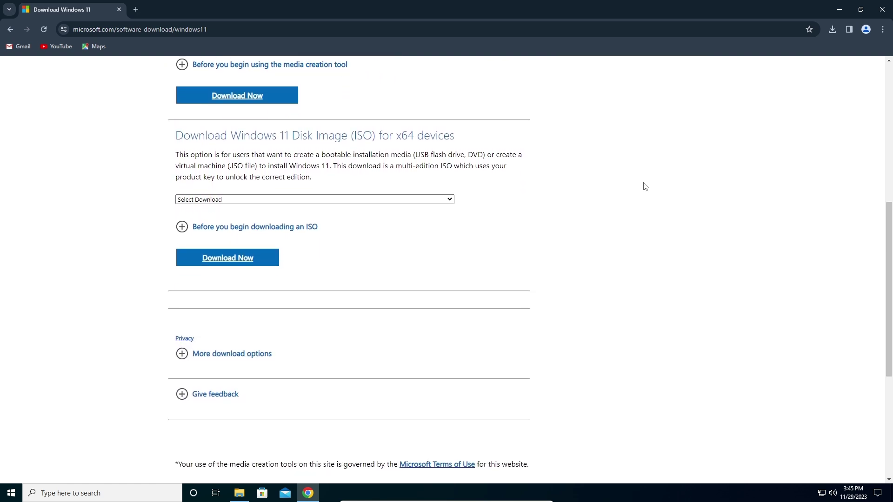
click(432, 199)
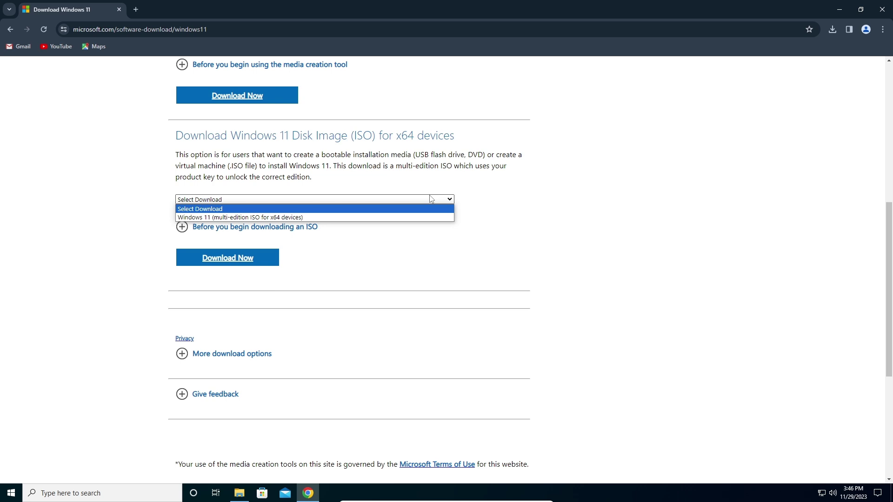
click(431, 199)
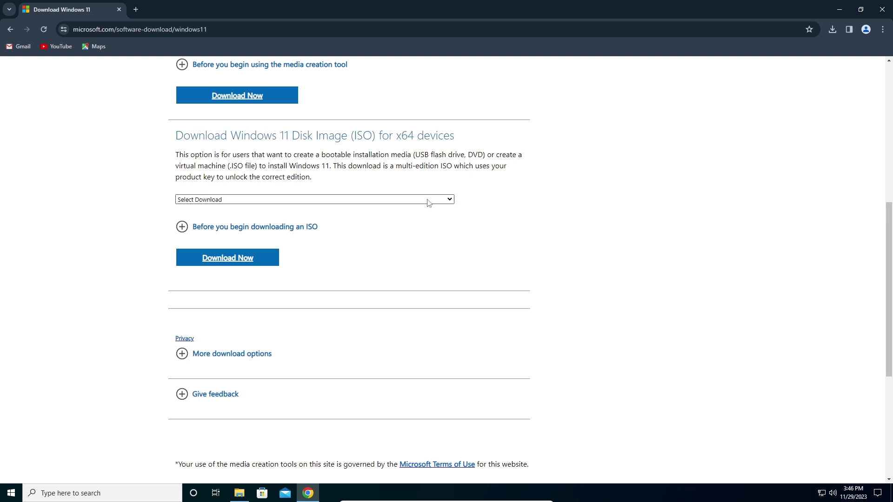
click(428, 202)
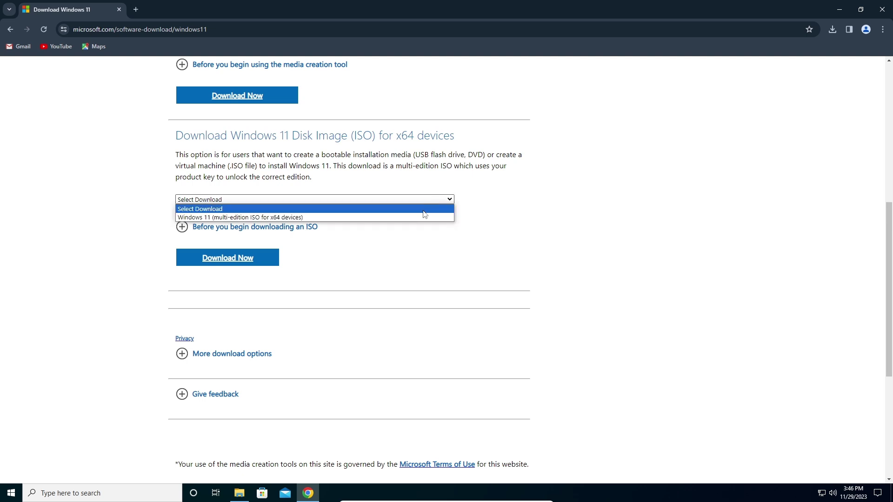
click(424, 217)
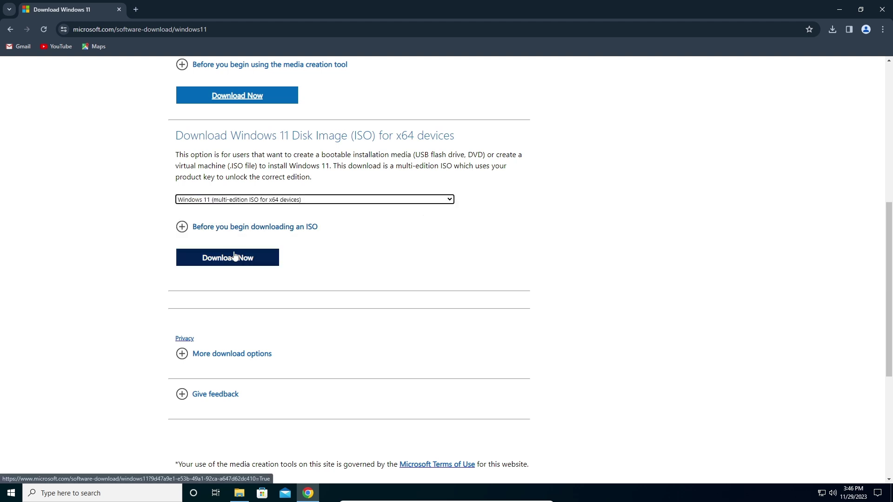
click(205, 259)
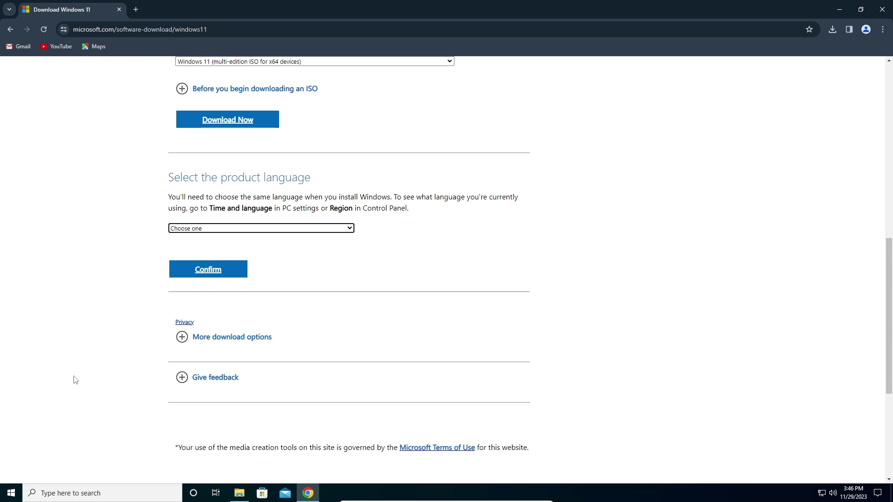
Check the region and Windows display language in the system's Time & Language settings, and close Settings.
click(5, 494)
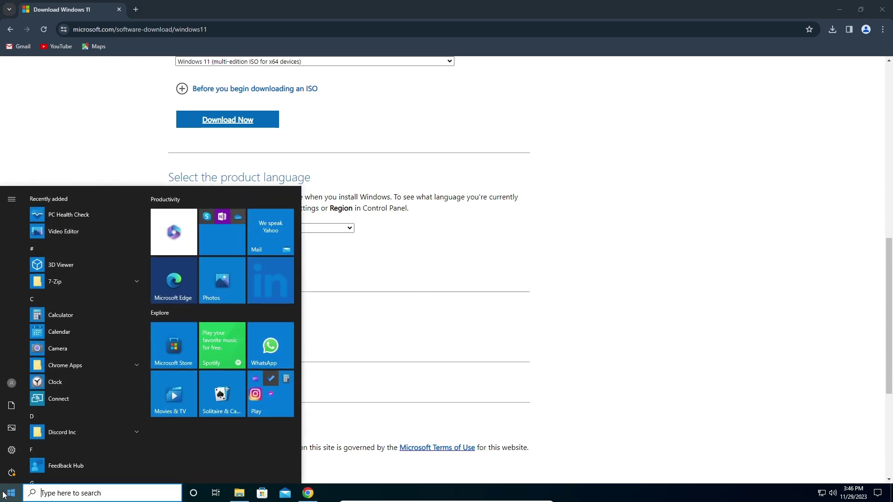
text(Region)
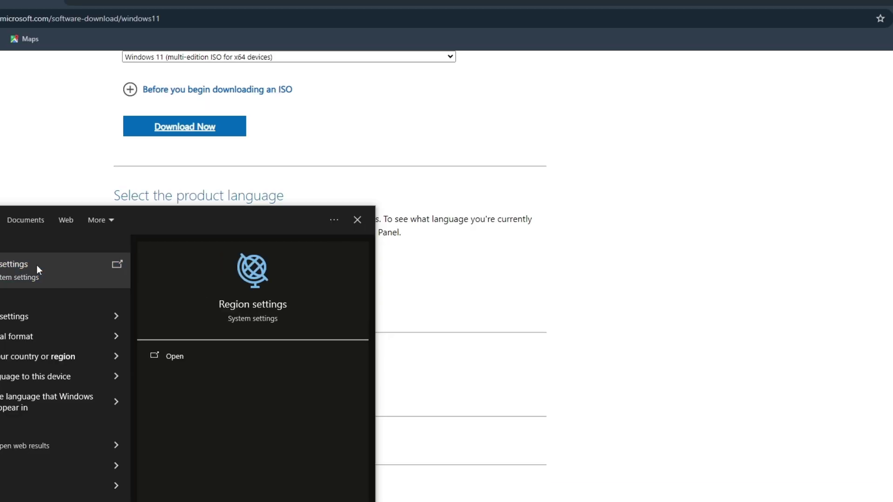
click(105, 238)
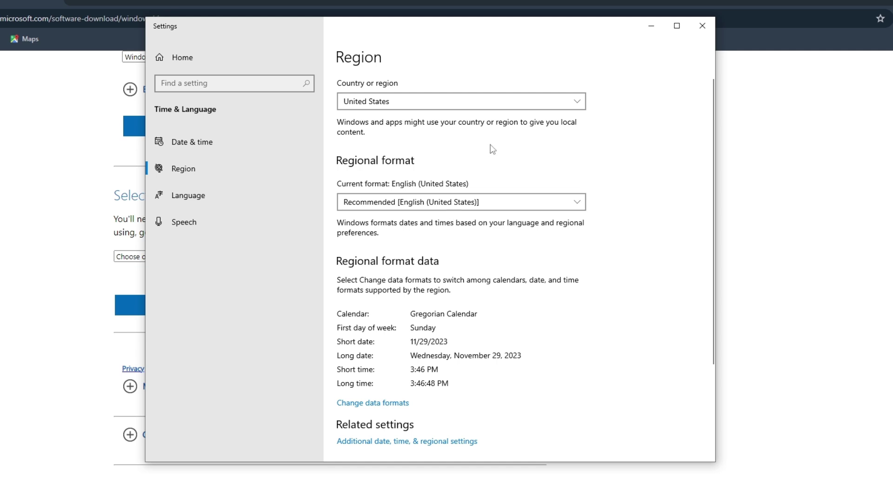
click(235, 191)
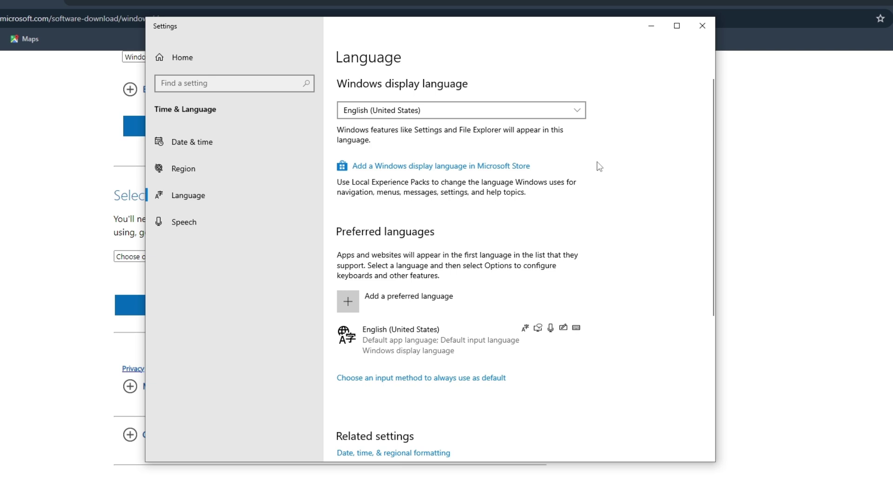
click(704, 27)
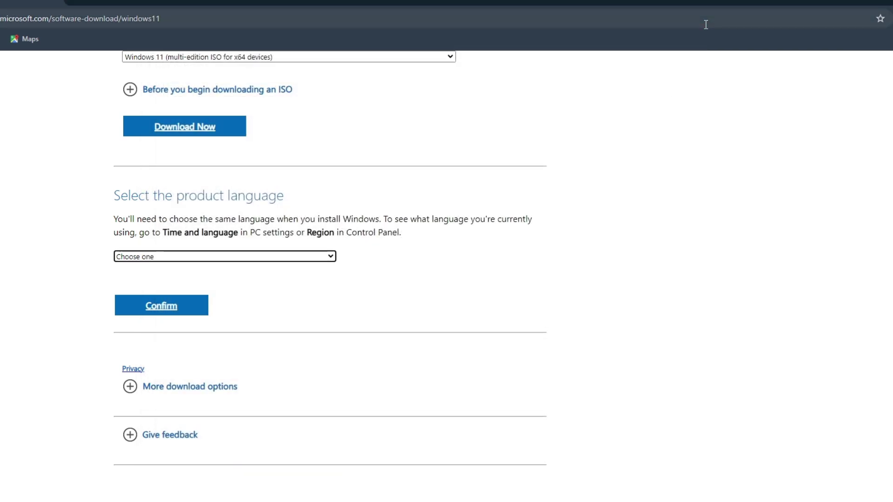
Confirm English (United States) as the product language and start the 64-bit Windows 11 download.
click(288, 256)
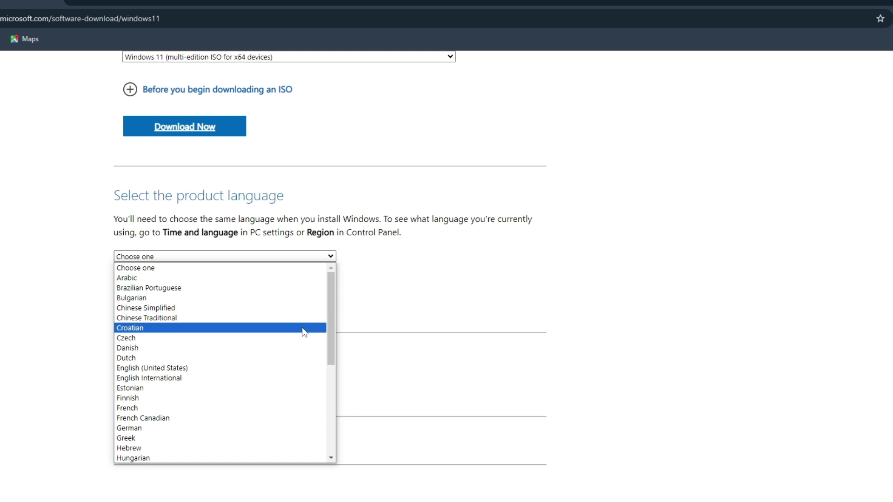
click(250, 368)
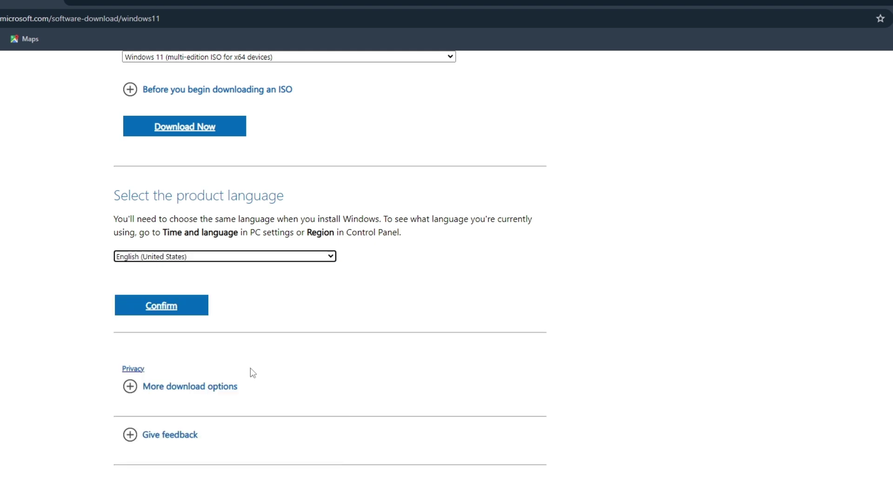
click(186, 306)
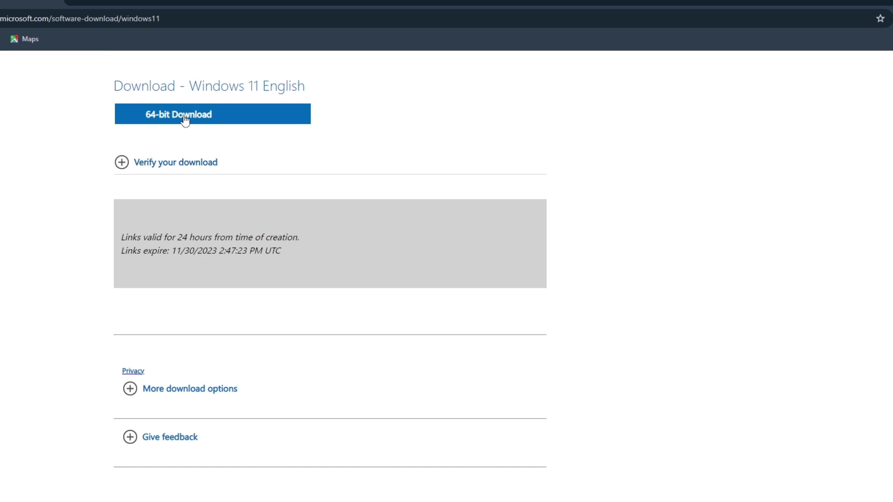
click(216, 117)
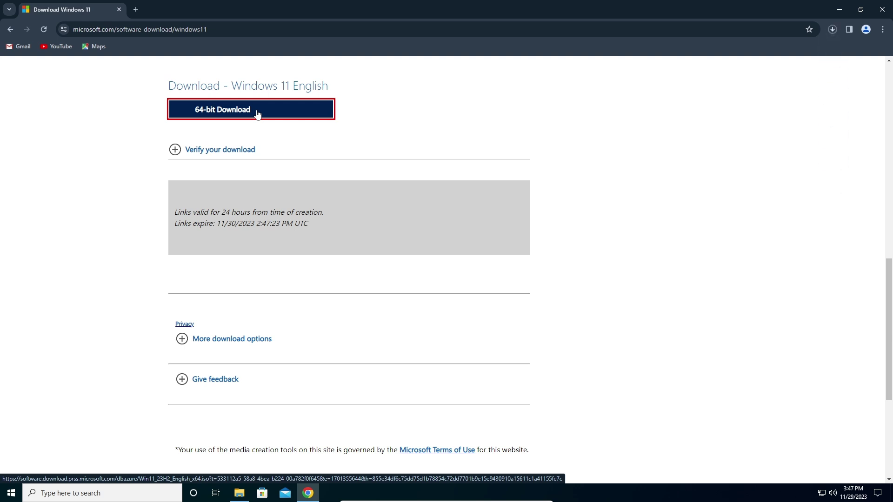
Open the Downloads folder and mount the Win11_23H2_English_x64 disc image.
click(835, 29)
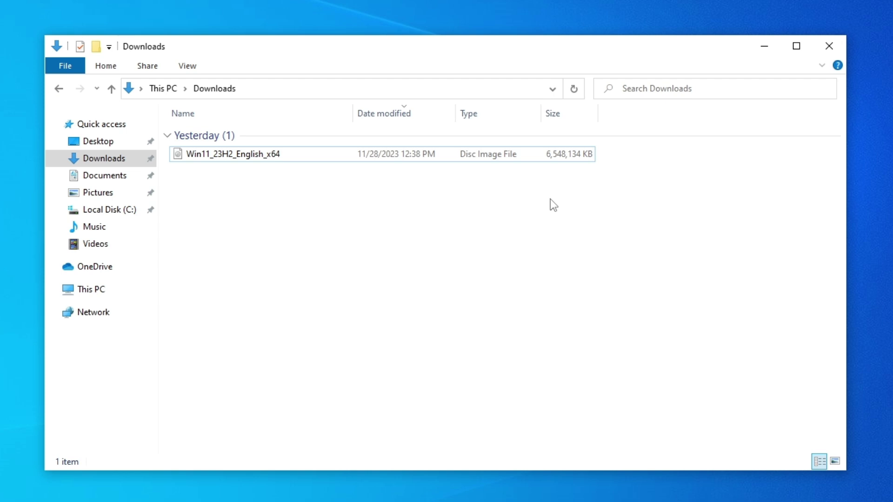
click(524, 153)
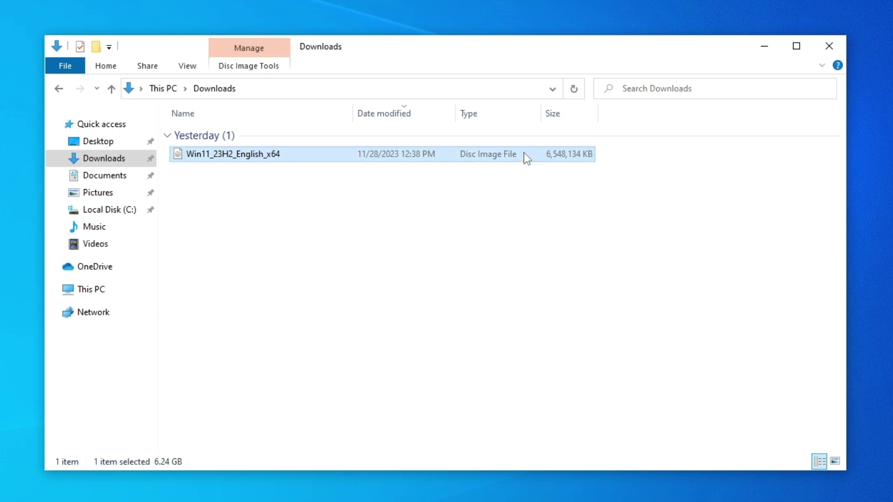
right_click(524, 153)
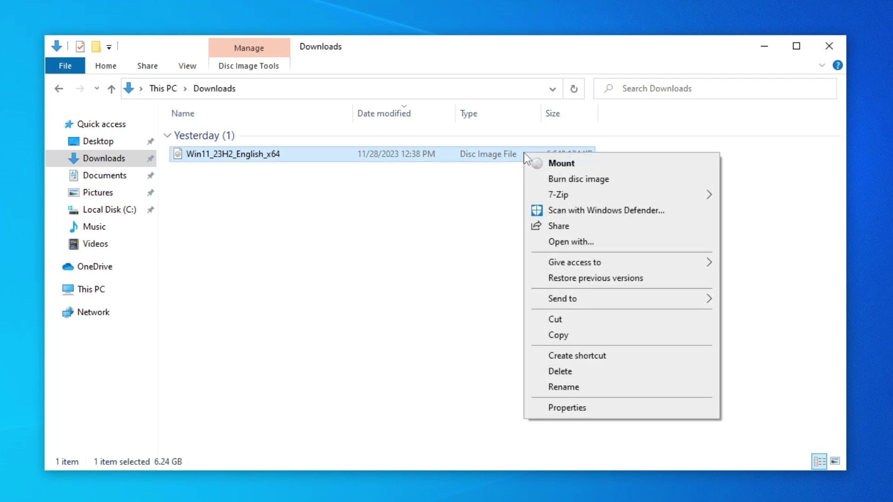
click(581, 163)
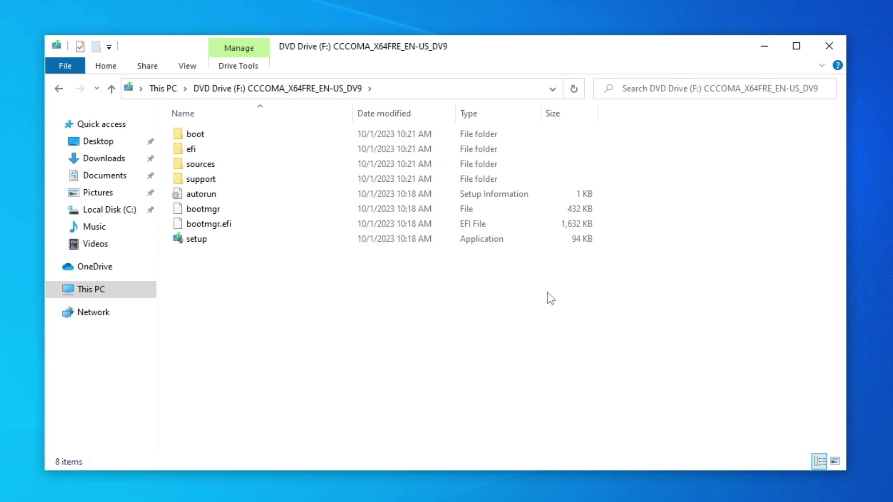
Copy all files and folders from the root of the mounted Windows 11 DVD drive (F:).
drag(548, 292, 445, 130)
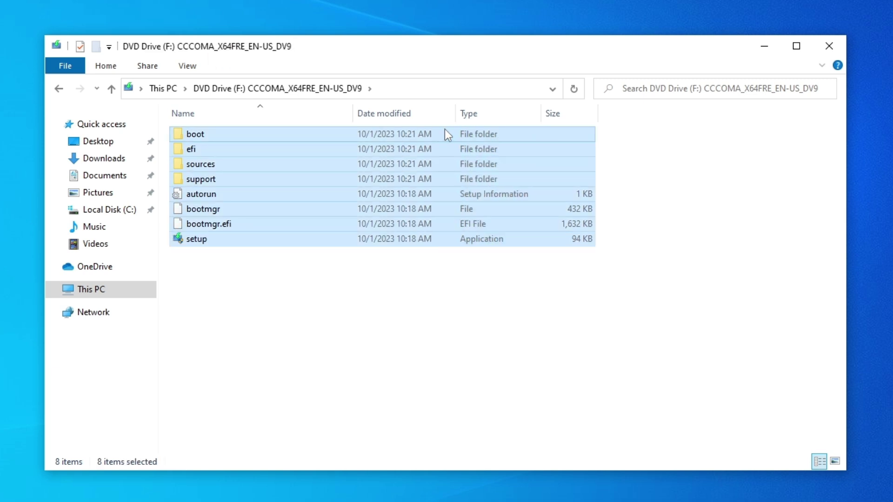
right_click(473, 224)
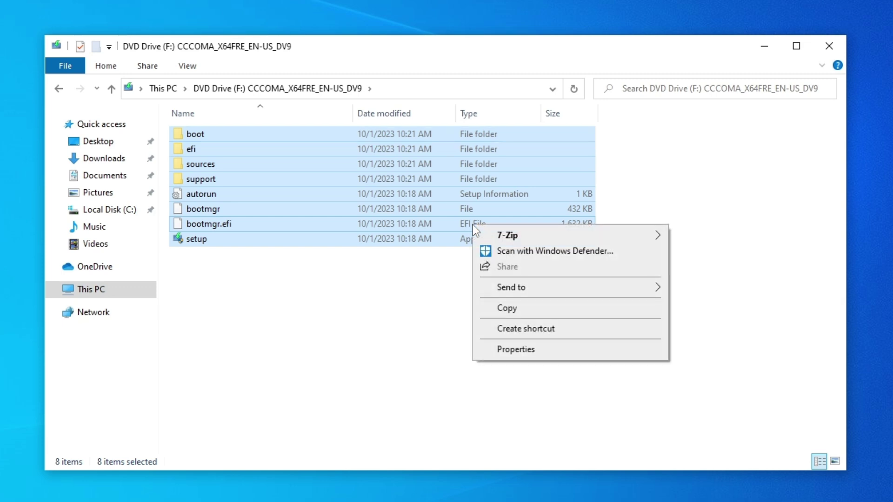
click(532, 307)
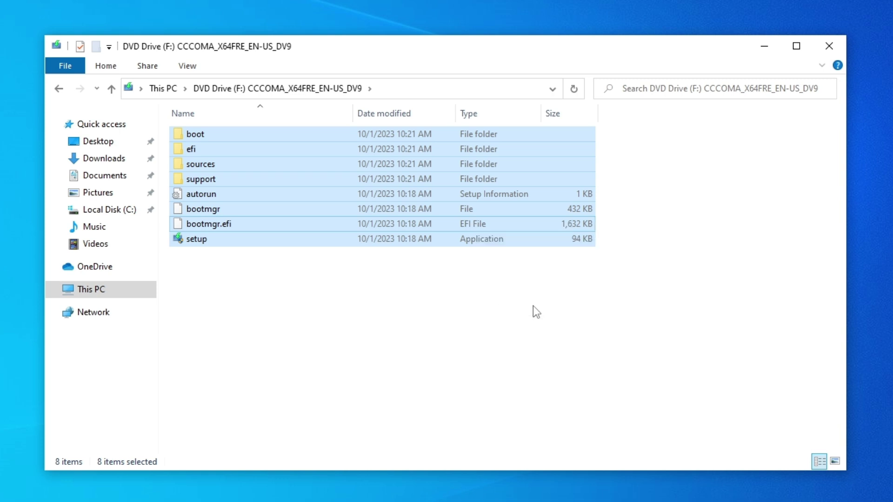
Create a new folder named win11 at the root of Local Disk (C:).
click(105, 291)
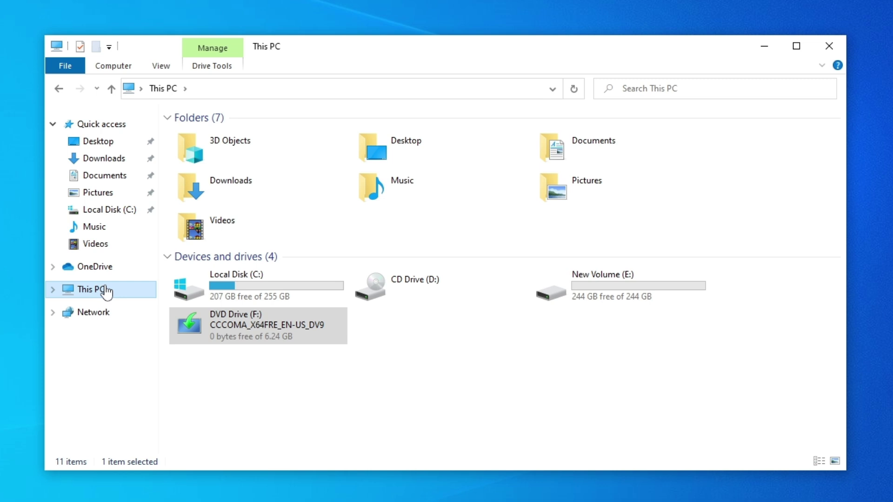
double_click(287, 271)
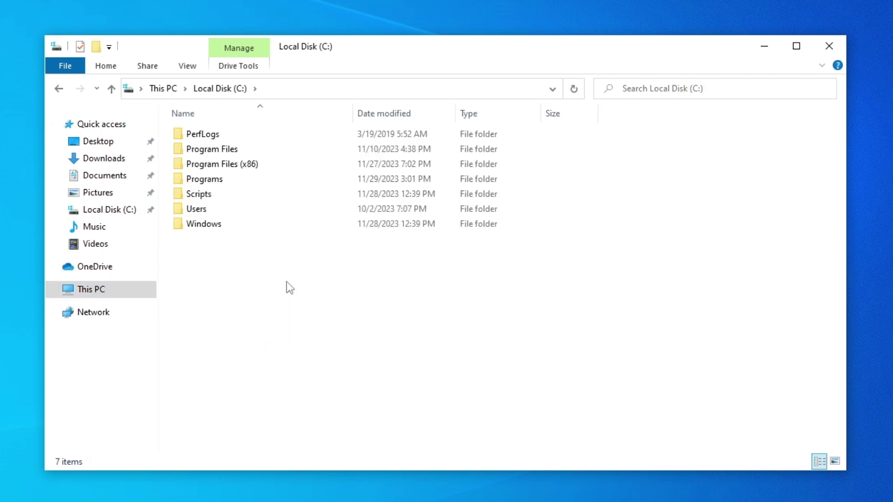
right_click(287, 284)
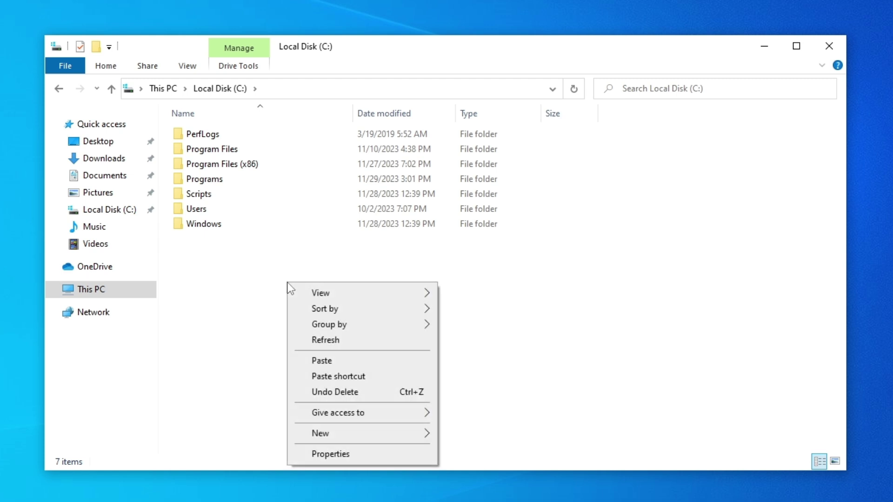
mouse_move(346, 433)
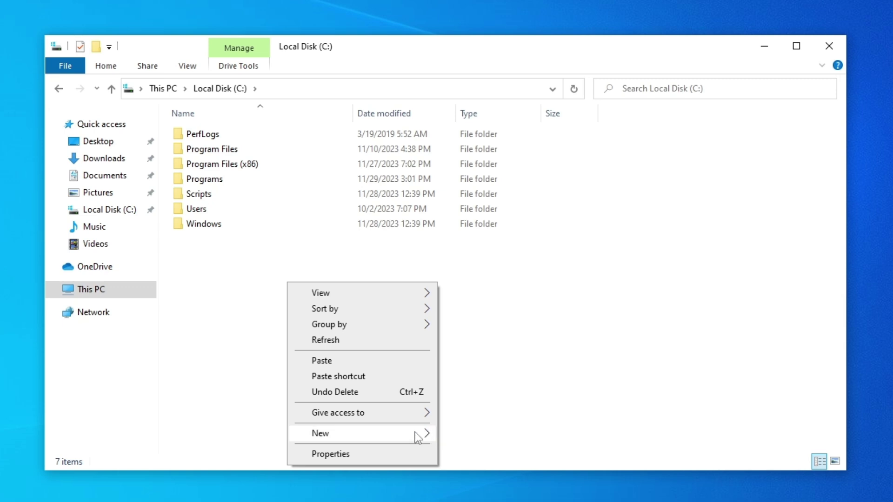
mouse_move(409, 434)
click(488, 434)
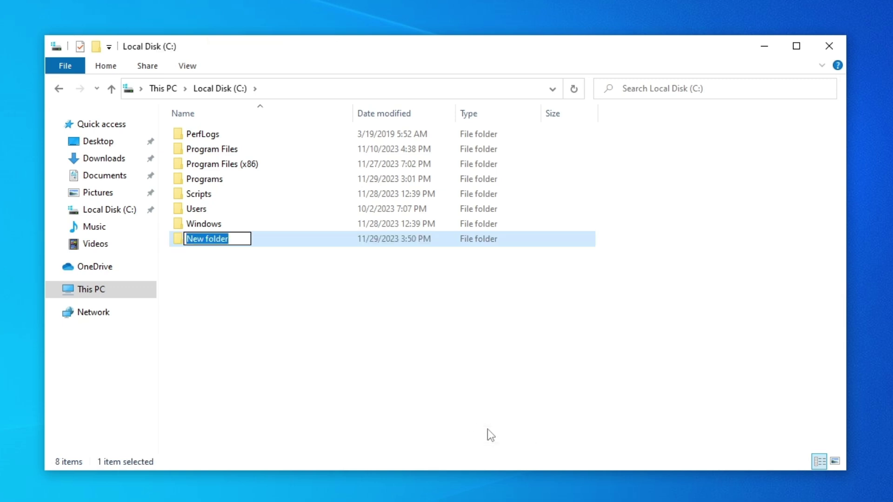
text(win)
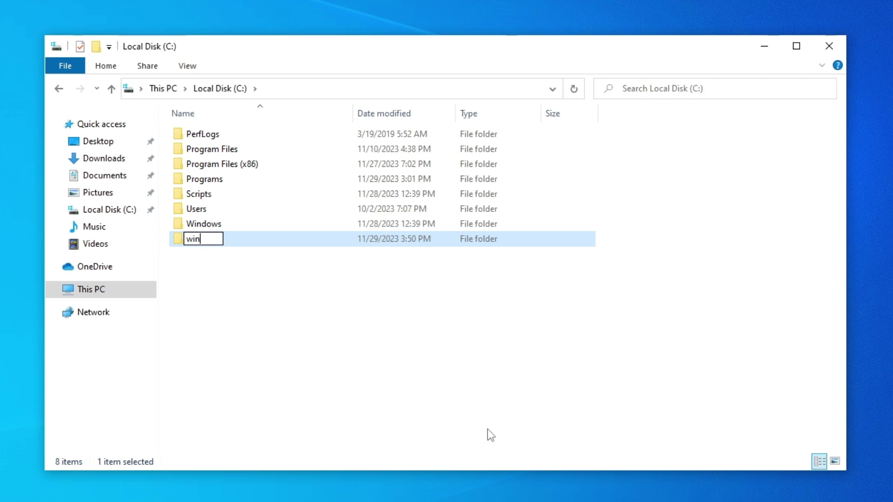
text(11)
click(546, 311)
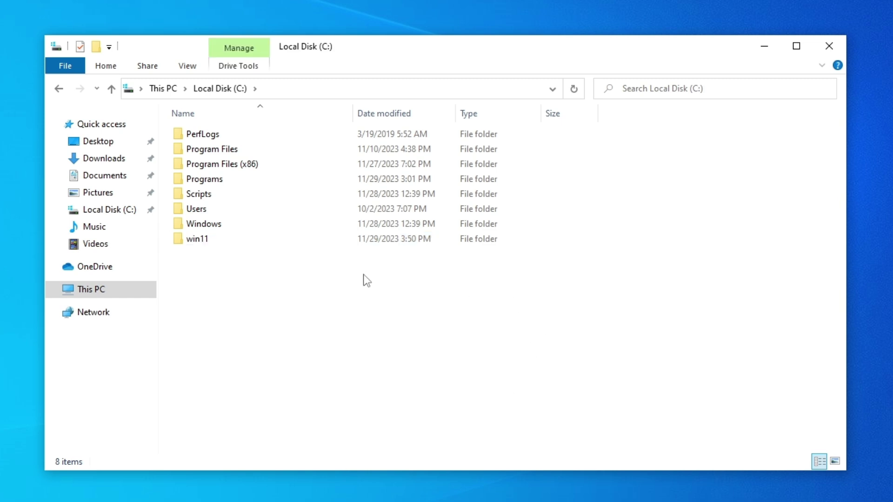
Paste the copied Windows 11 installation files into the win11 folder.
double_click(255, 238)
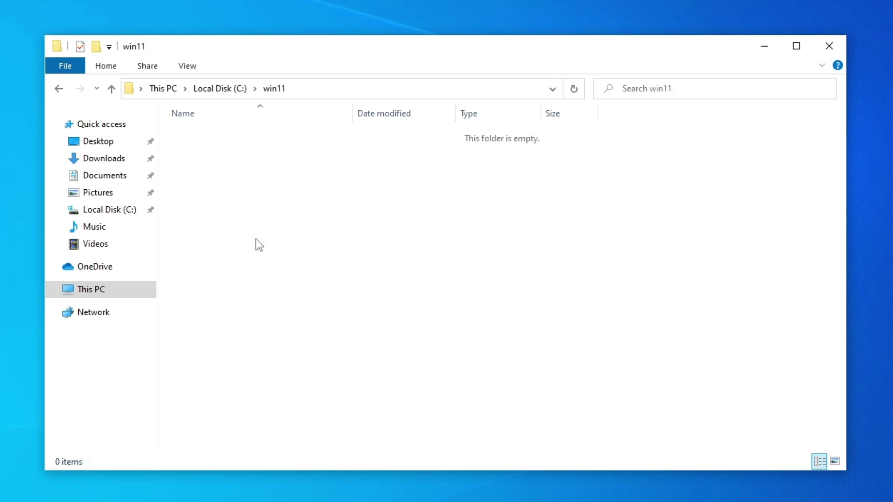
right_click(256, 239)
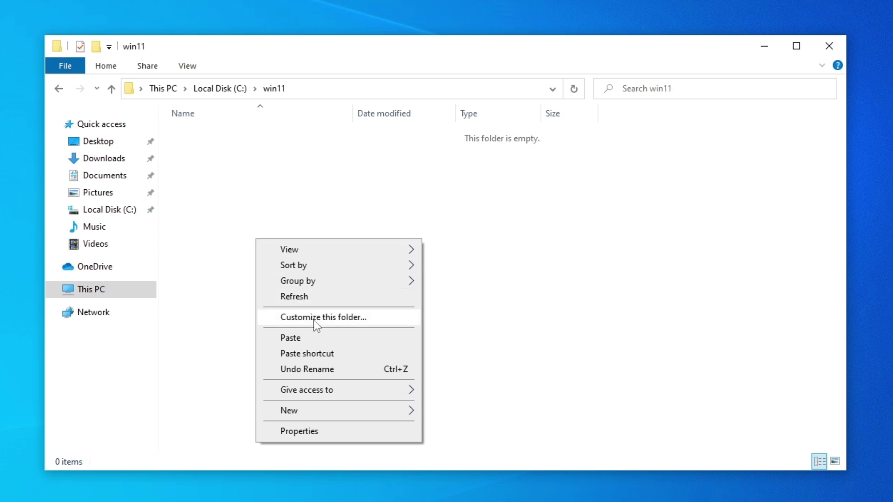
click(314, 334)
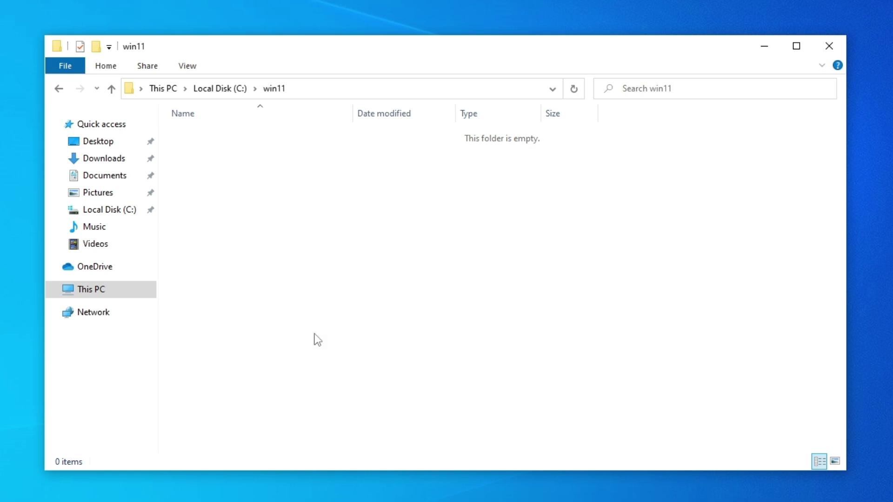
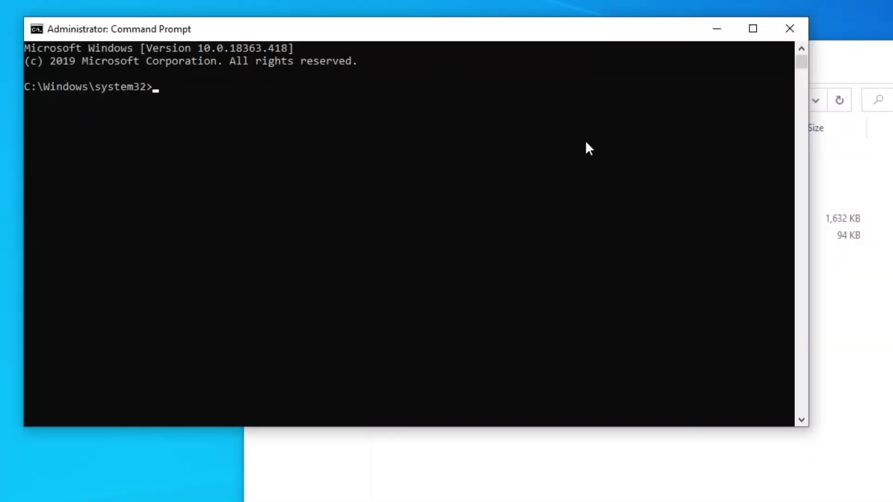
Run c:\win11\setup.exe /product server in the administrator Command Prompt.
text(c:)
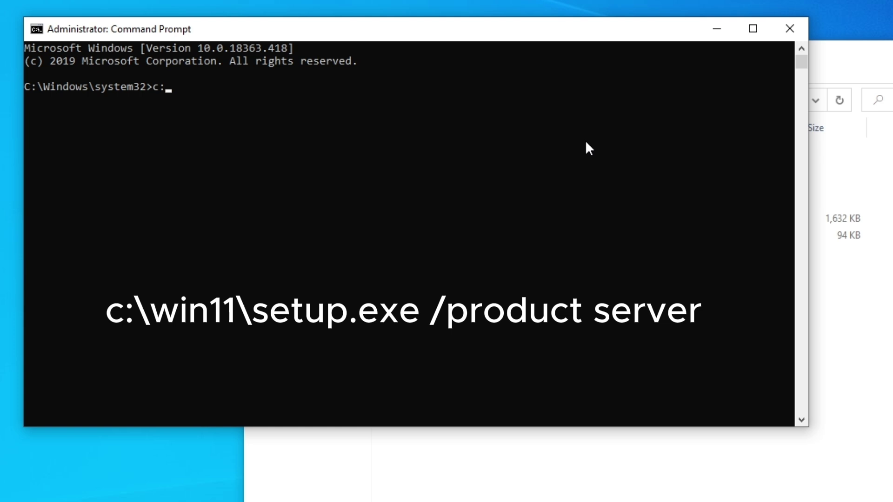
text(\win11\setup)
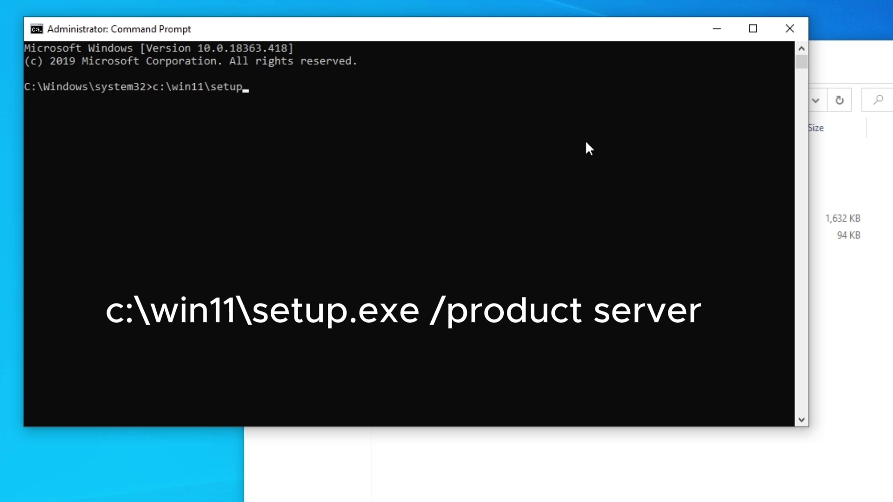
text(.exe /product server)
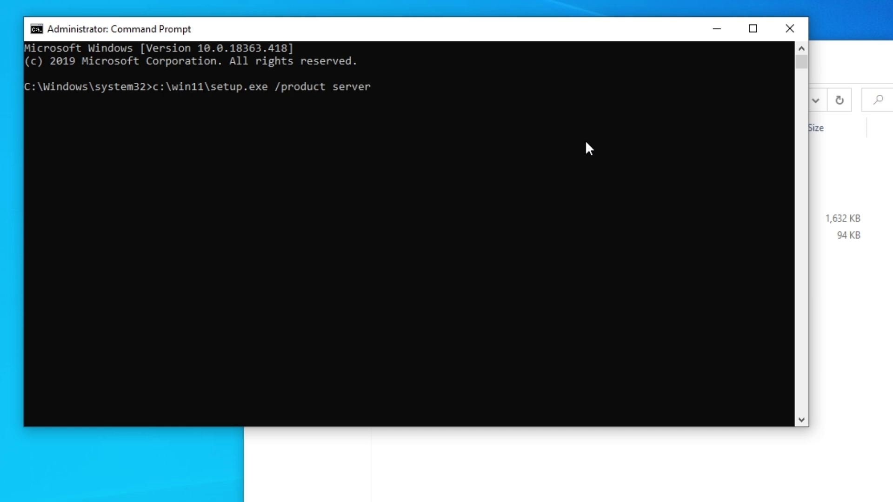
key(Return)
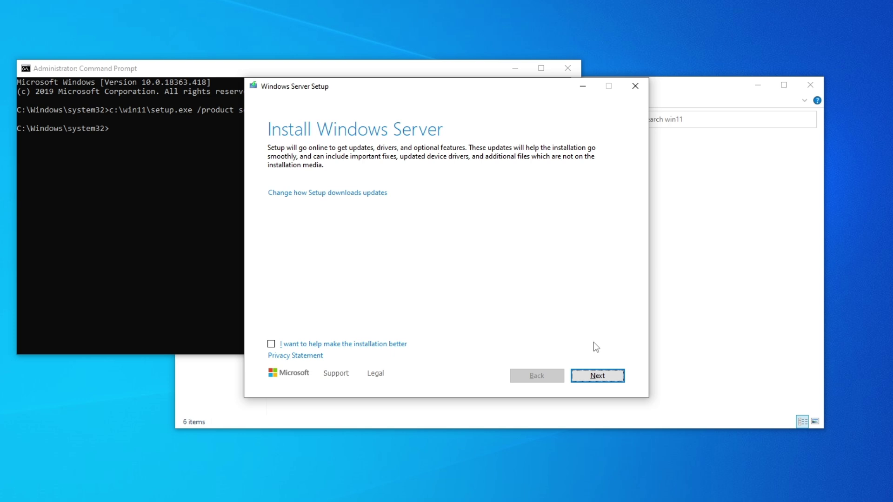
Accept the license terms, keep files, settings, and apps, and start installing Windows 11 Pro.
click(609, 374)
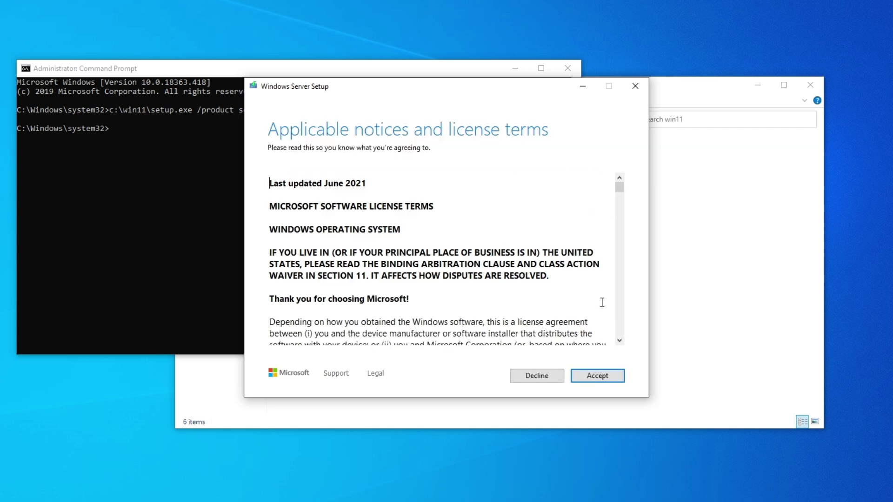
click(588, 374)
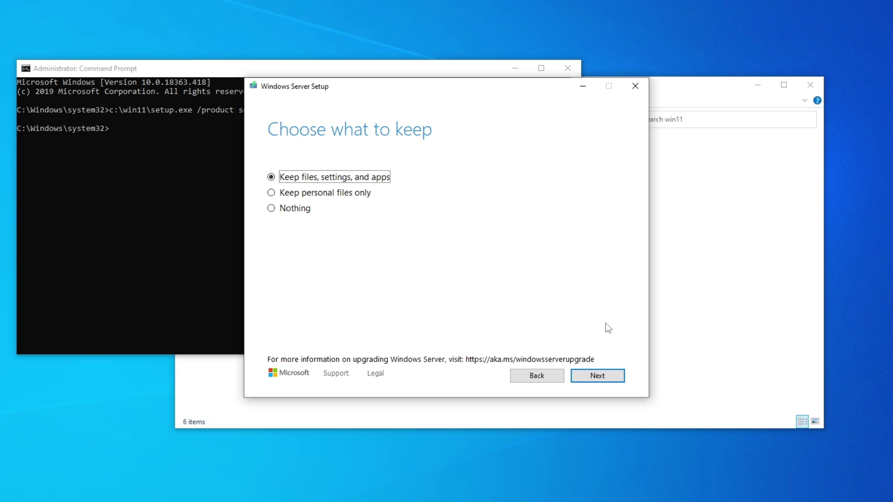
click(604, 375)
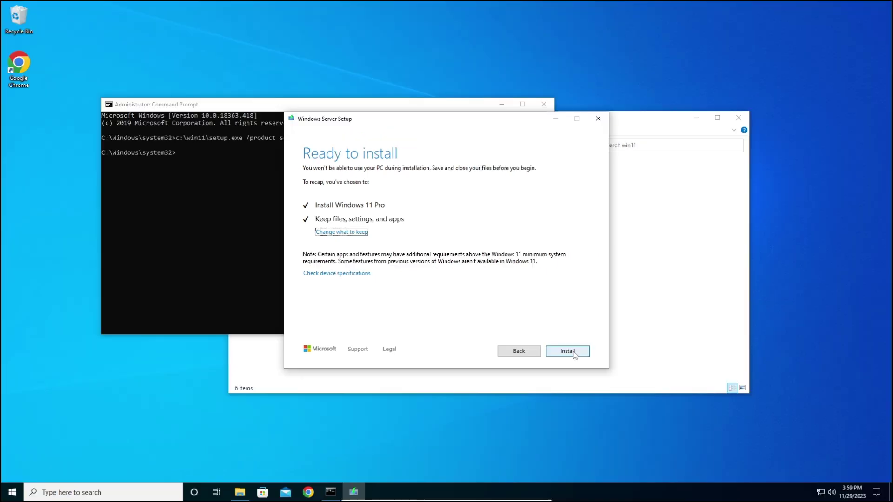
click(575, 355)
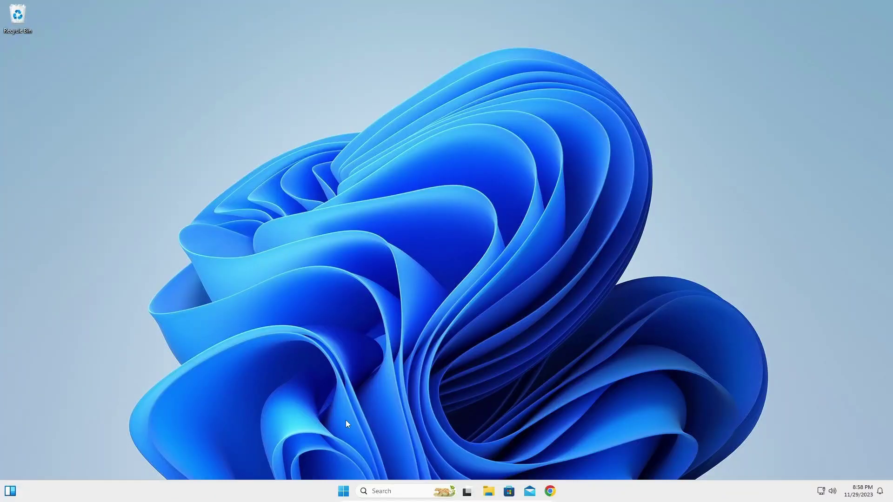
Search Windows for About and open the About your PC system settings.
click(342, 493)
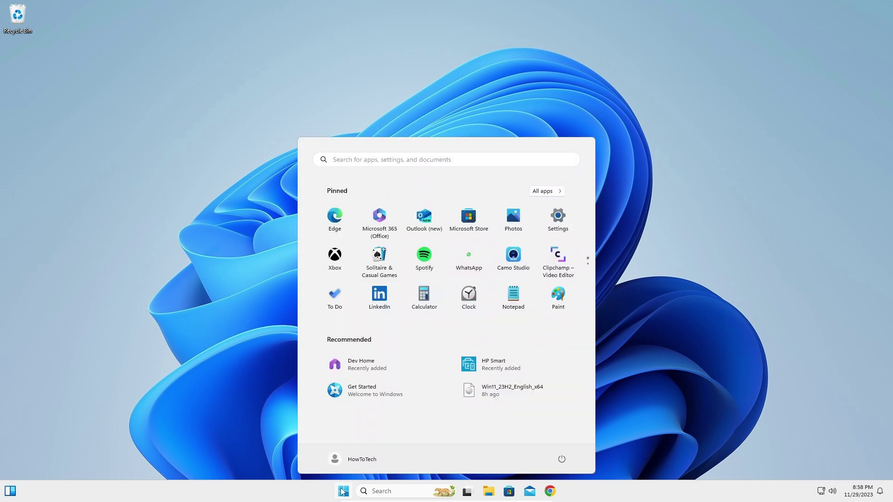
text(About)
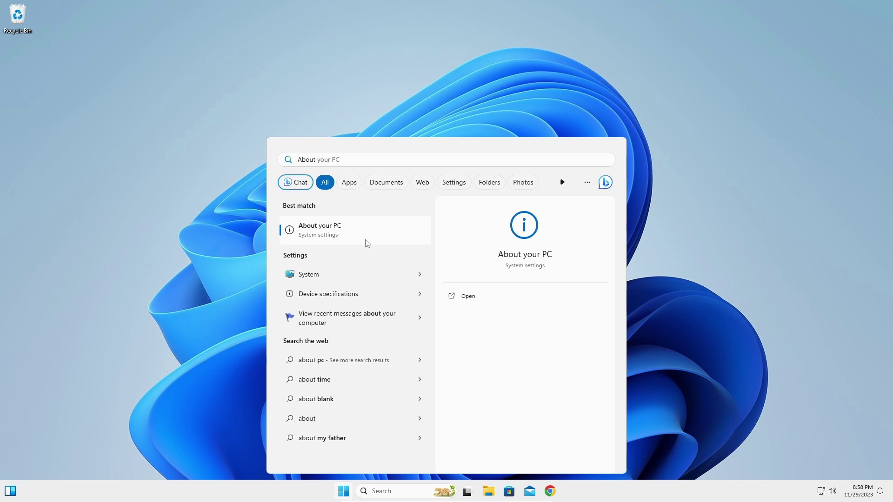
click(347, 226)
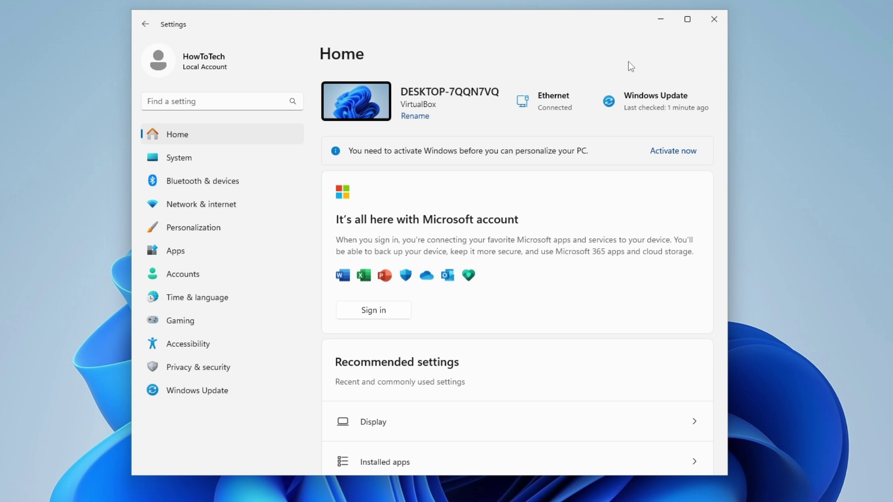
Open the Recovery page in the System settings.
click(217, 164)
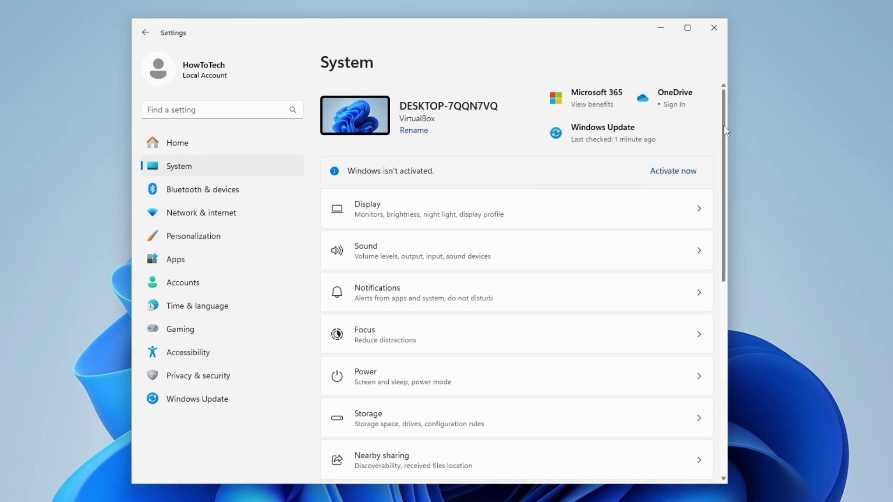
drag(724, 125, 722, 316)
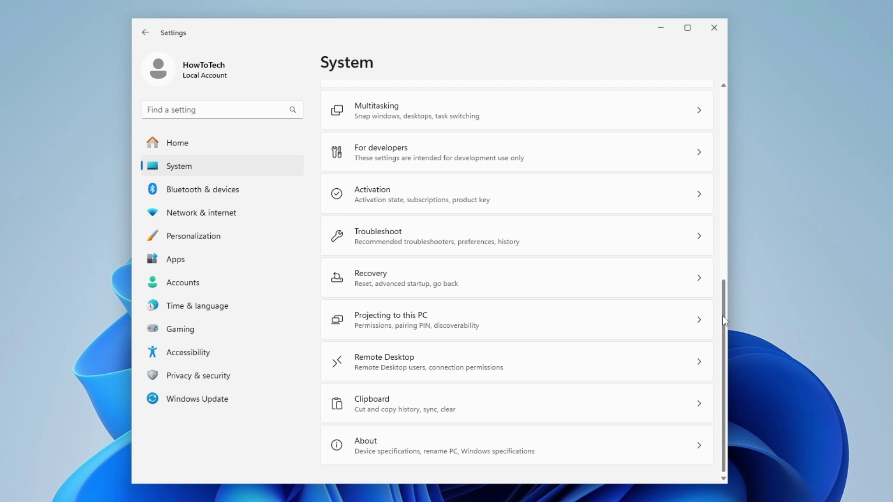
click(623, 284)
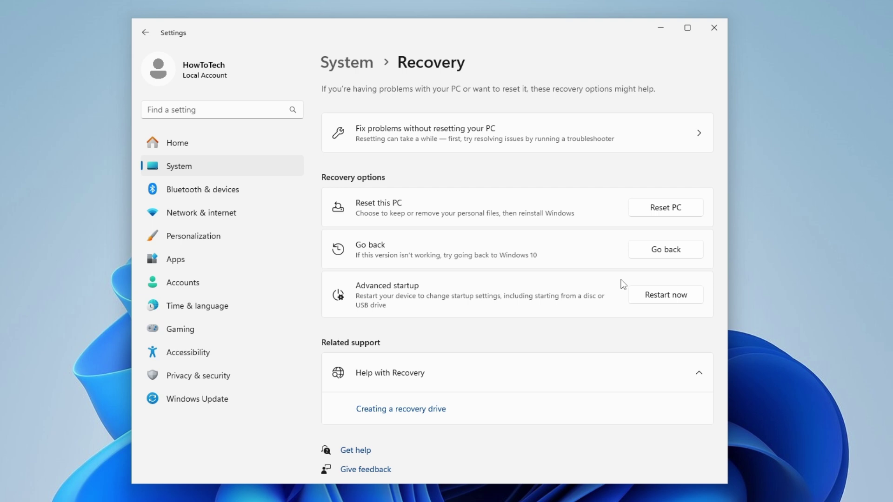
Go back to Windows 10, giving "For another reason" as the reason and declining the update check.
click(672, 248)
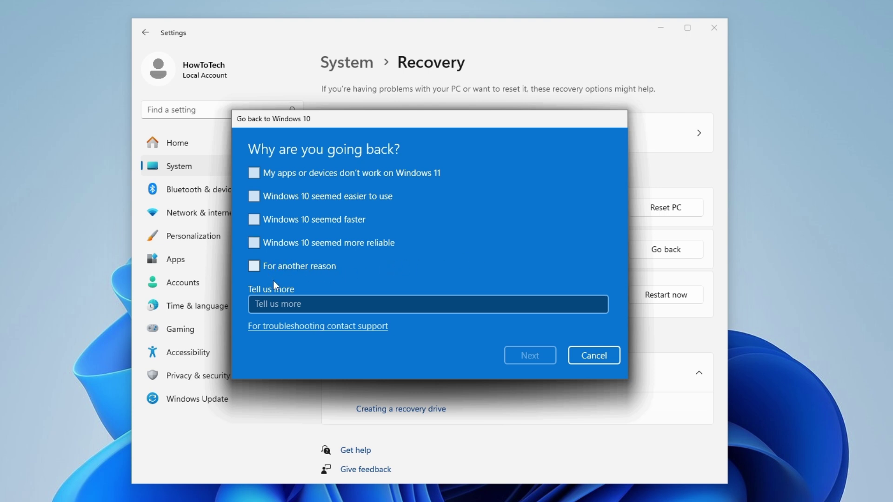
click(255, 267)
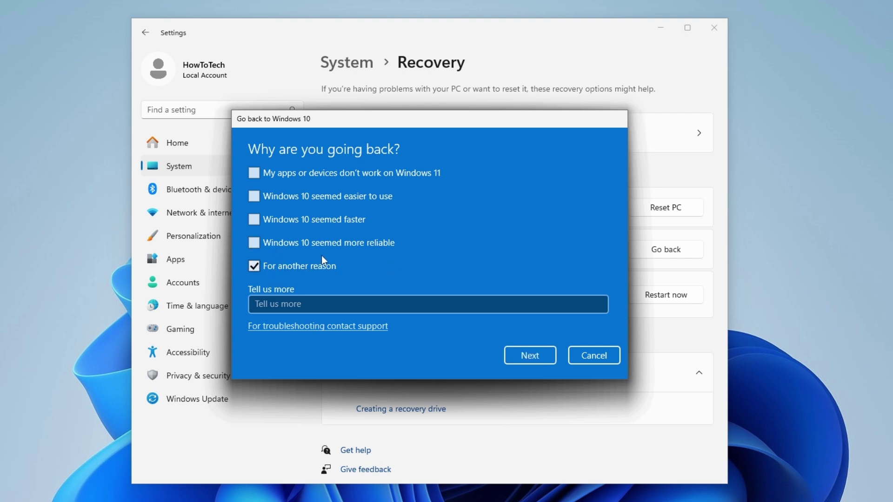
click(544, 356)
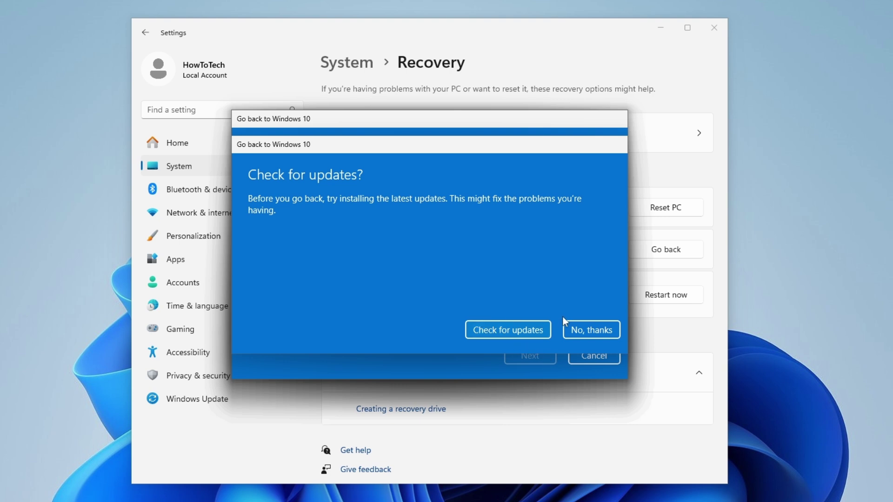
click(592, 330)
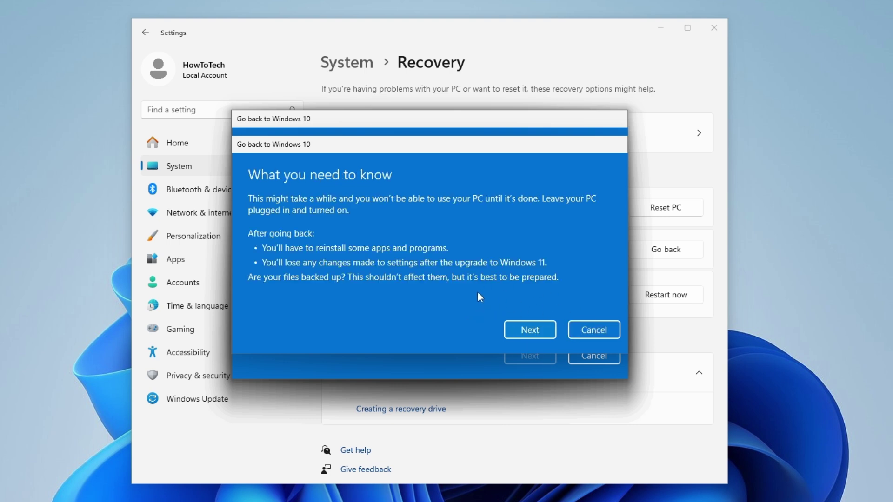
click(544, 330)
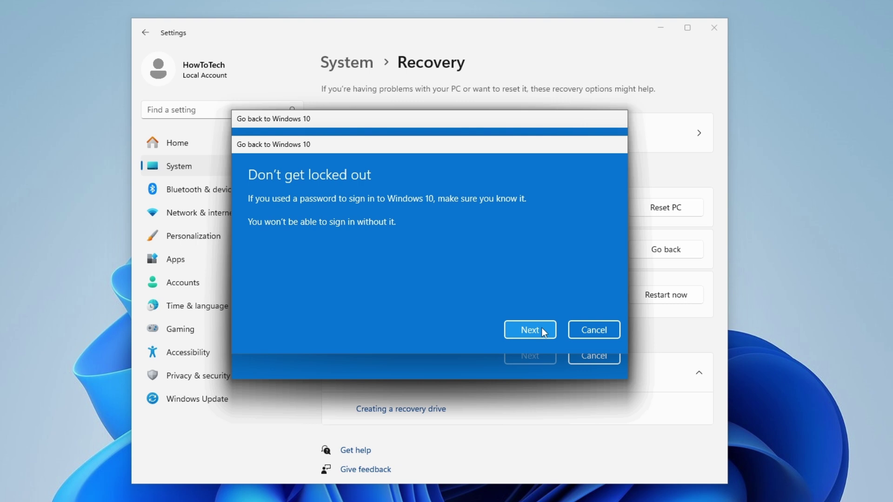
click(542, 327)
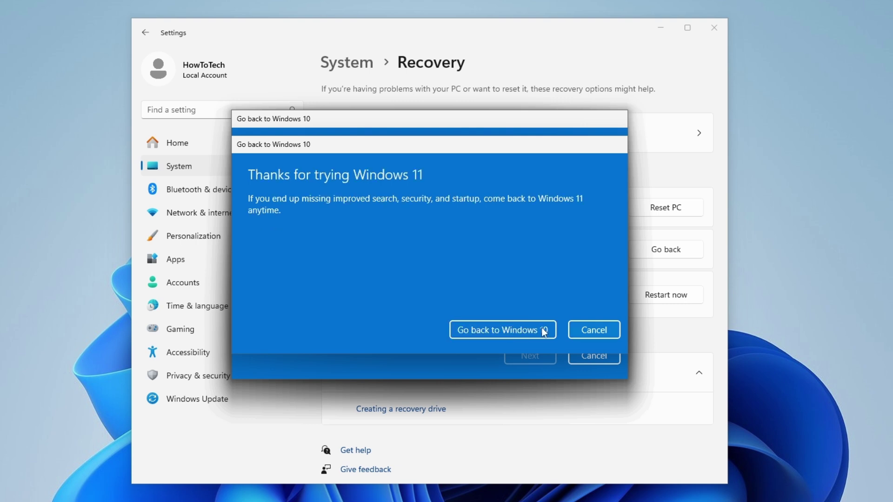
click(479, 330)
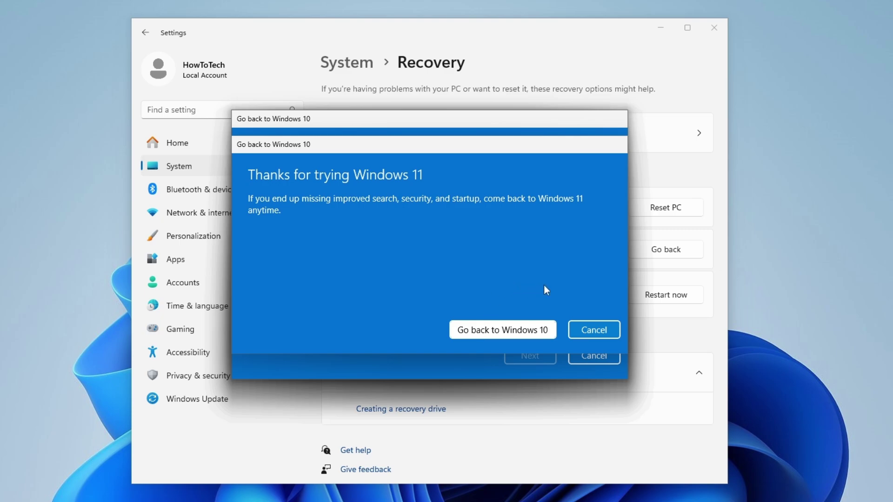